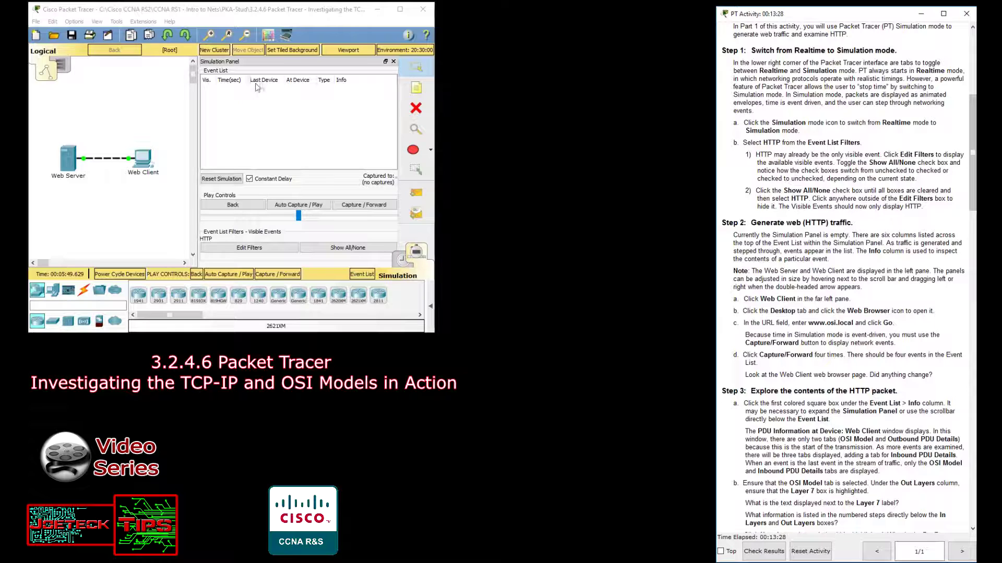
# Bring Packet Tracer to the front and open the Web Client PC's configuration window
pyautogui.click(344, 85)
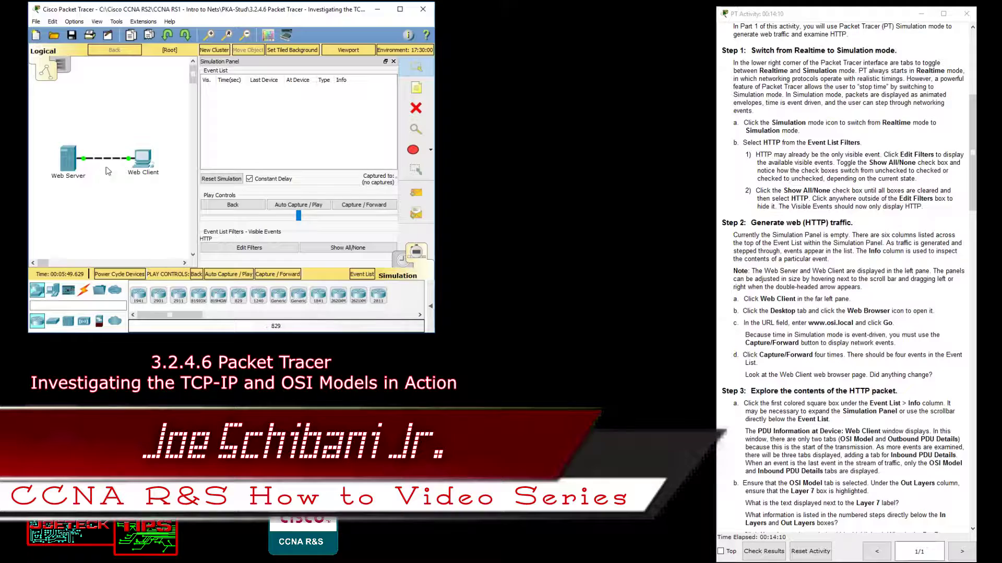
pyautogui.click(144, 162)
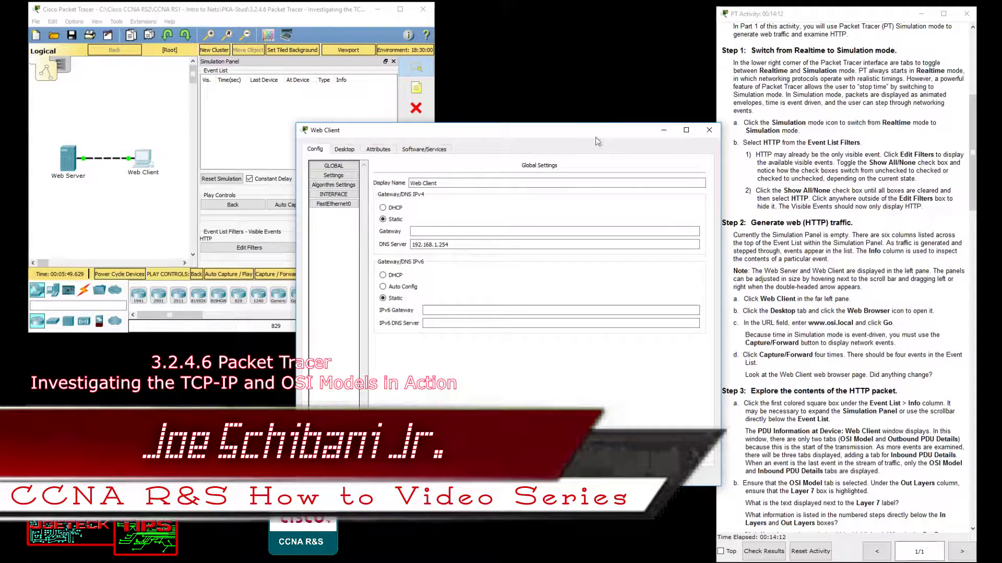
# Launch the Web Client's web browser, shrunk and placed beside the simulation panel
pyautogui.moveTo(546, 130); pyautogui.dragTo(362, 52)
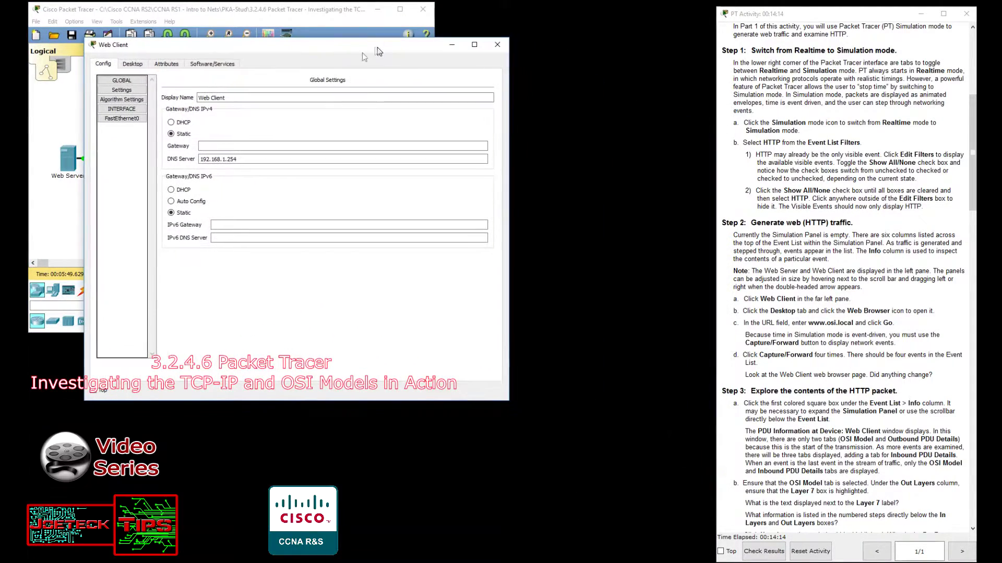
pyautogui.click(138, 66)
pyautogui.click(464, 94)
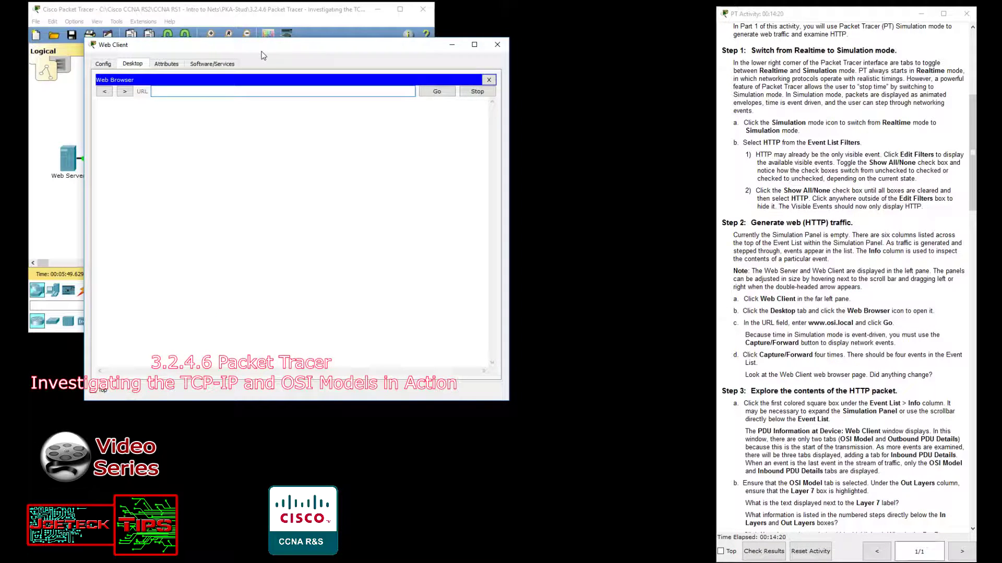
pyautogui.moveTo(264, 48); pyautogui.dragTo(459, 21)
pyautogui.moveTo(706, 378); pyautogui.dragTo(548, 276)
pyautogui.moveTo(419, 21); pyautogui.dragTo(578, 19)
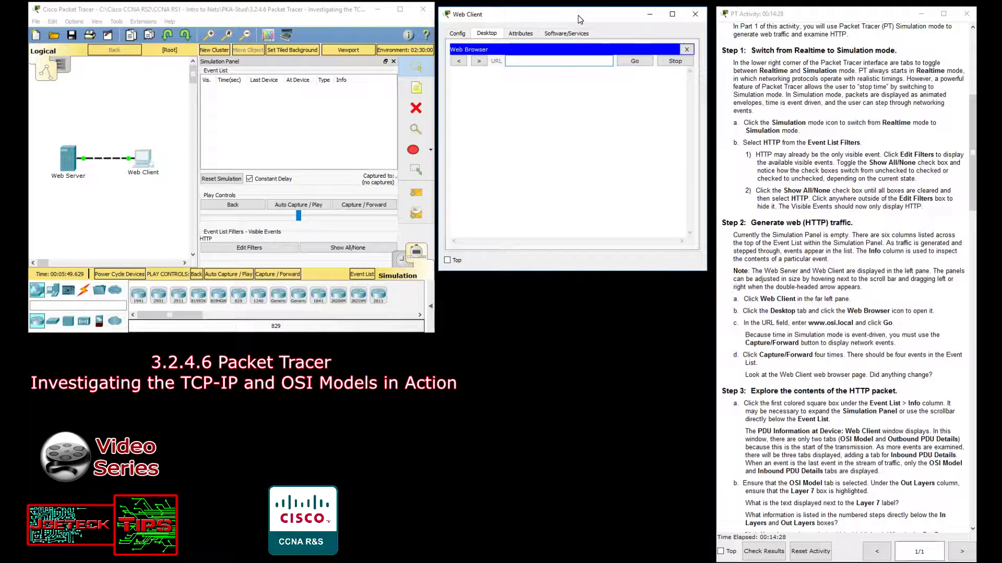
pyautogui.click(536, 61)
pyautogui.write('www.osi.local')
pyautogui.click(643, 65)
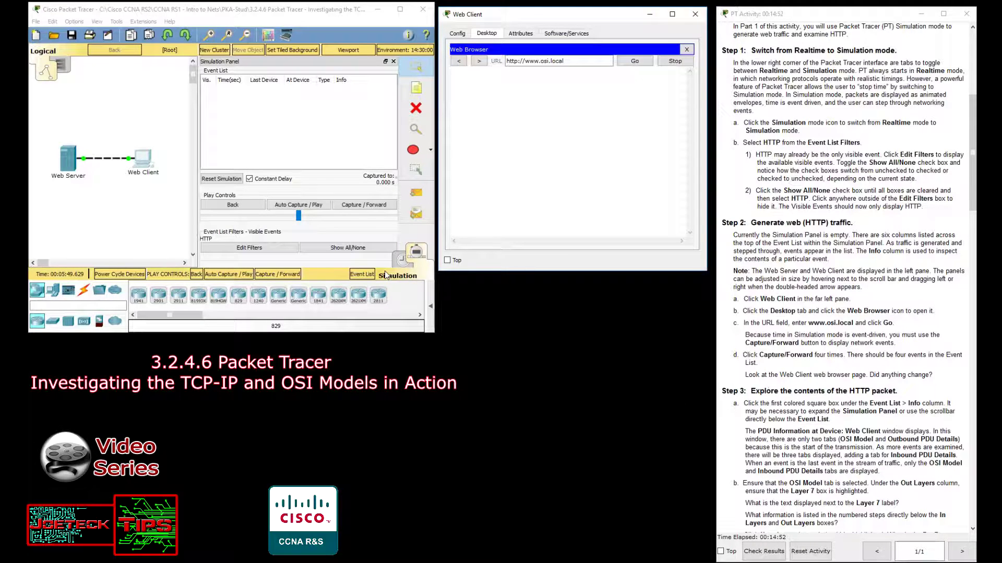
pyautogui.click(372, 208)
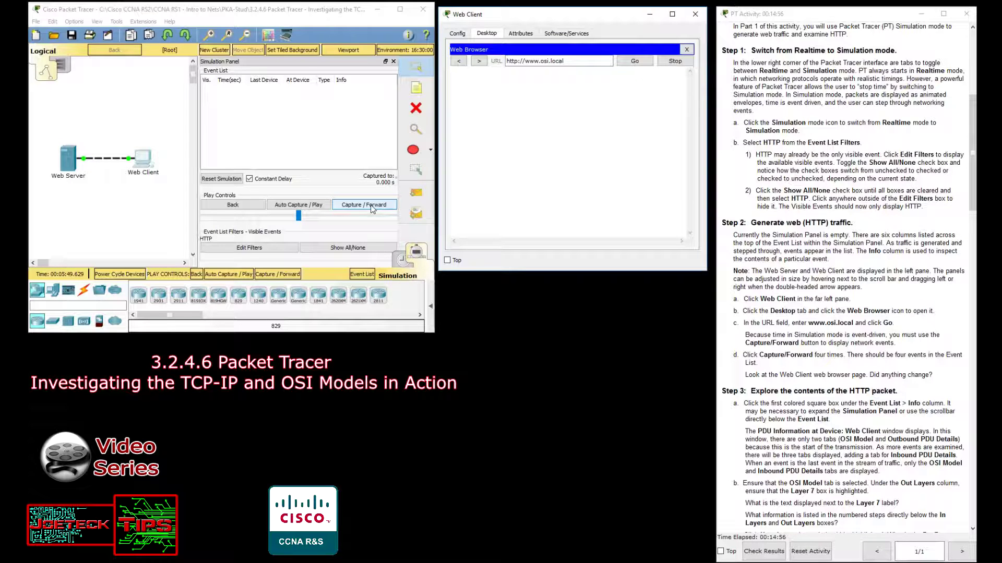
# Capture three more events so all four HTTP events are listed
pyautogui.click(372, 208)
pyautogui.click(372, 208)
pyautogui.click(372, 208)
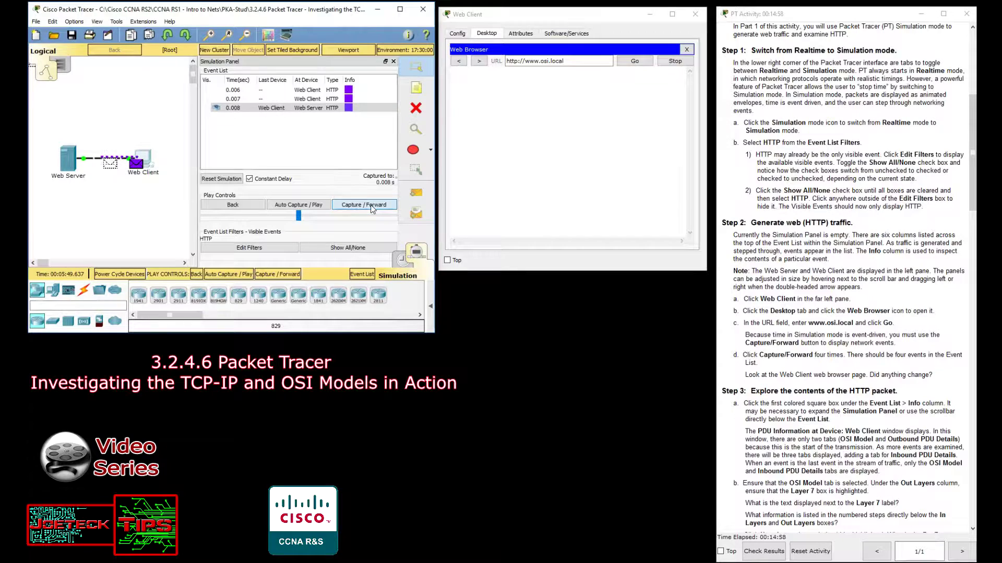
pyautogui.click(372, 208)
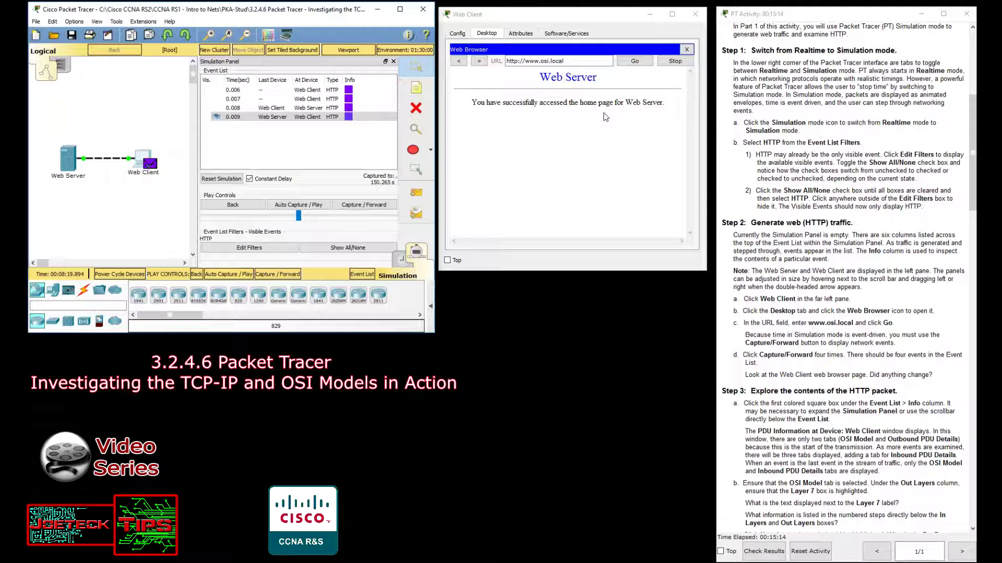
# Select the 0.009 event, then open the PDU details of the first HTTP event
pyautogui.click(281, 117)
pyautogui.click(540, 399)
pyautogui.click(349, 90)
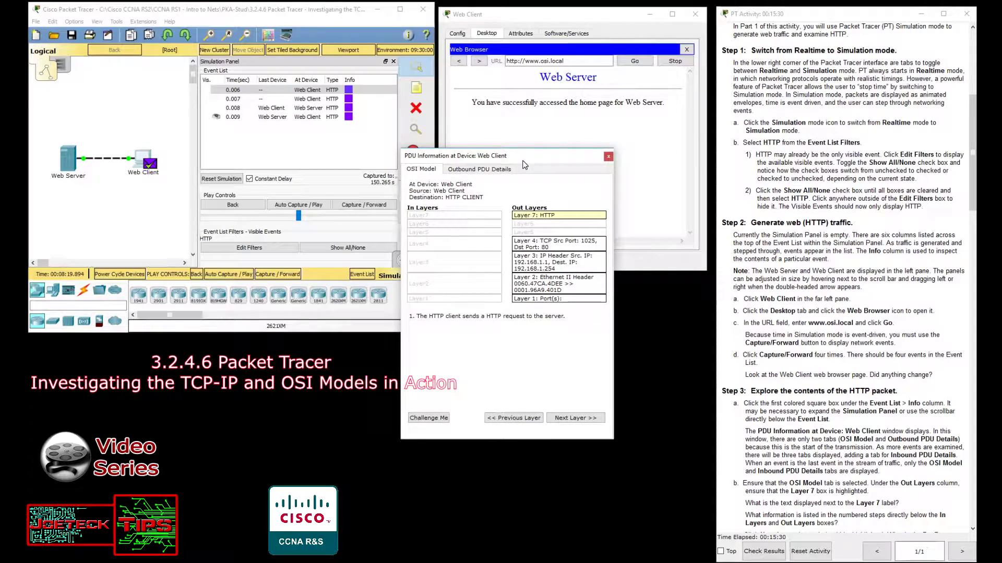
pyautogui.moveTo(524, 165); pyautogui.dragTo(373, 112)
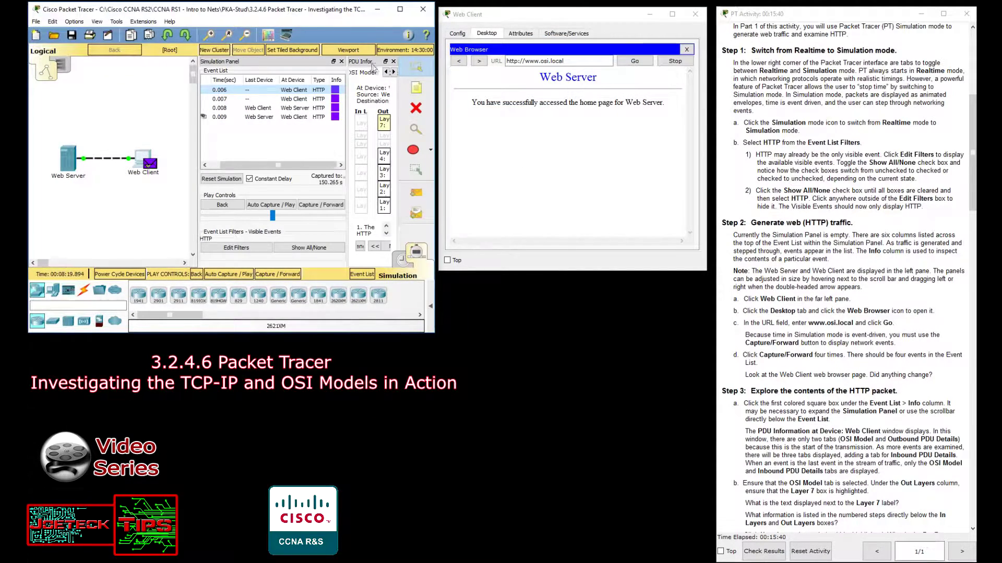
pyautogui.click(386, 61)
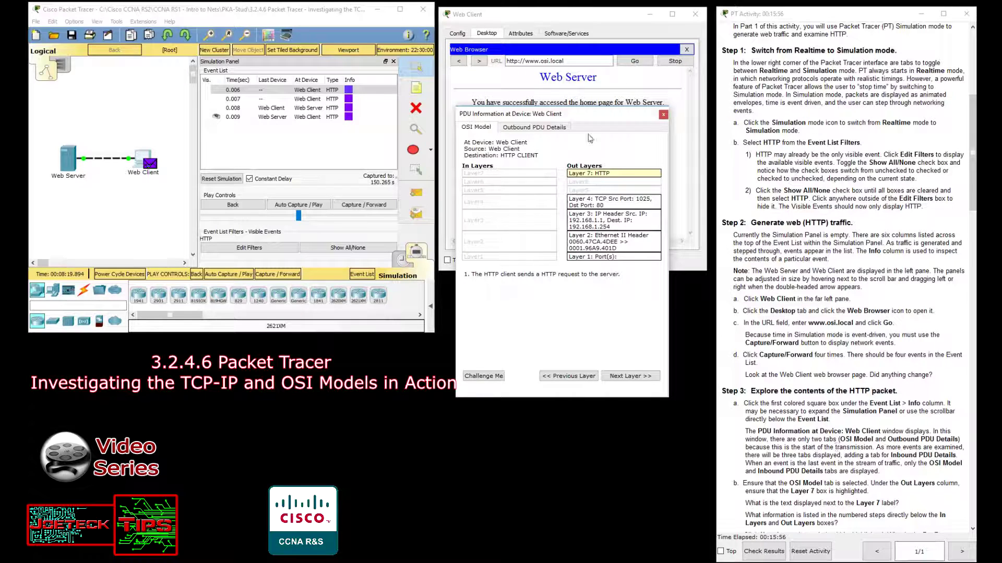
pyautogui.moveTo(593, 116); pyautogui.dragTo(616, 116)
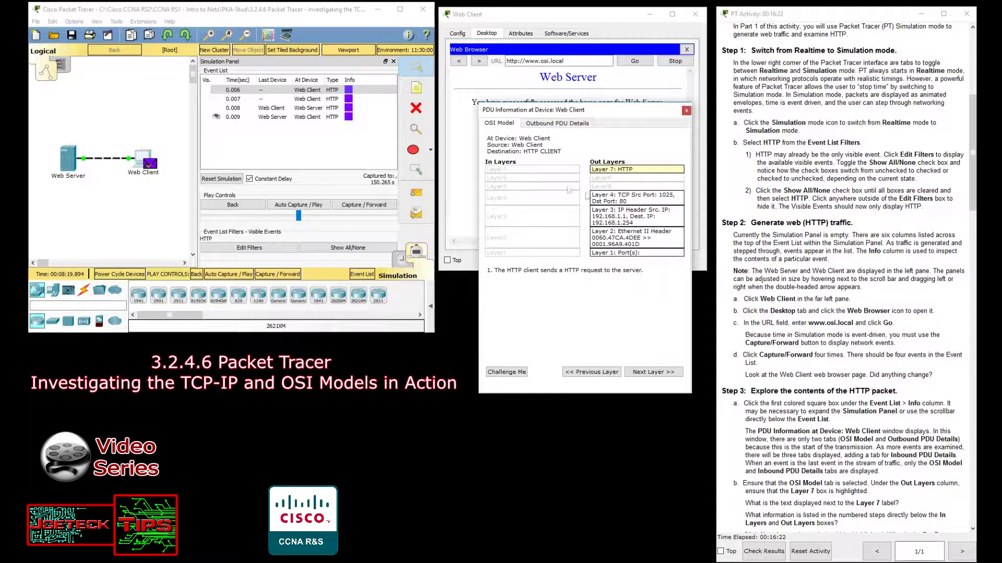
pyautogui.click(563, 124)
pyautogui.click(507, 123)
pyautogui.click(562, 125)
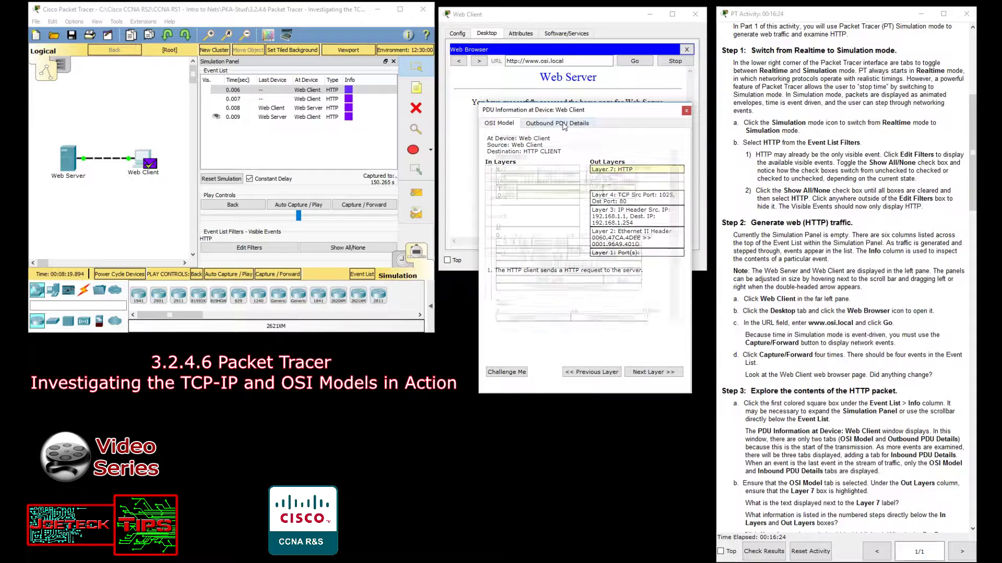
pyautogui.click(497, 125)
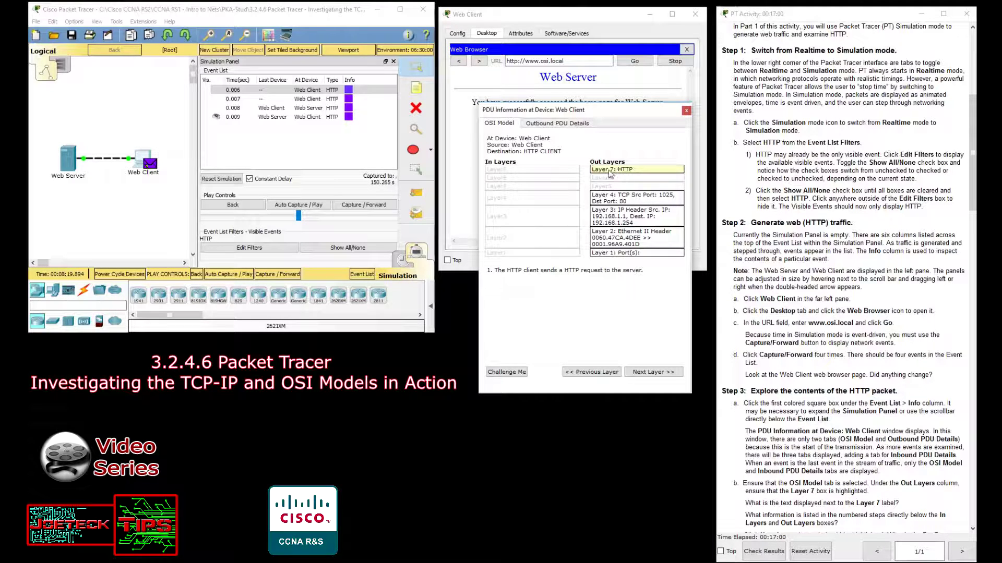
pyautogui.click(611, 197)
pyautogui.click(612, 223)
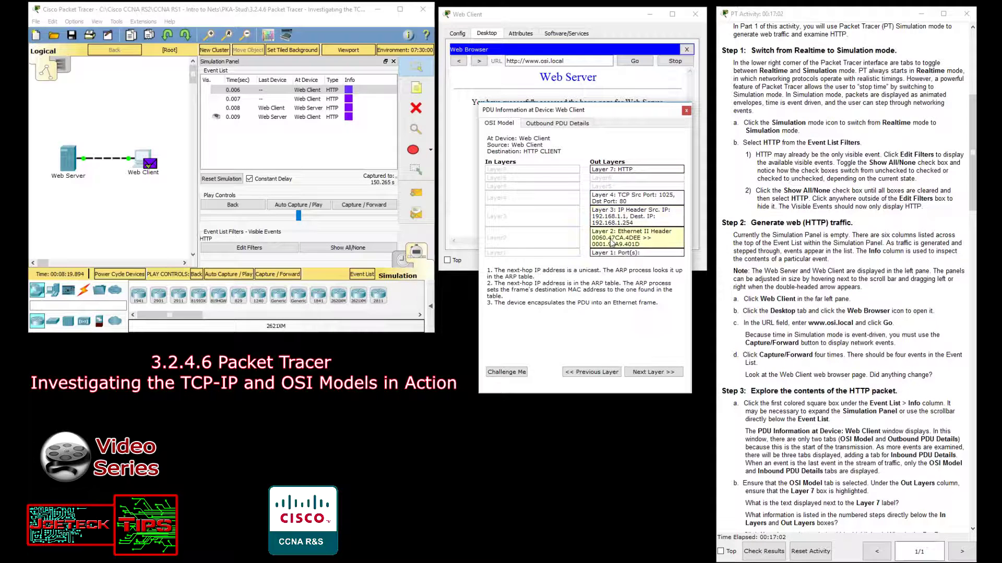
pyautogui.click(624, 172)
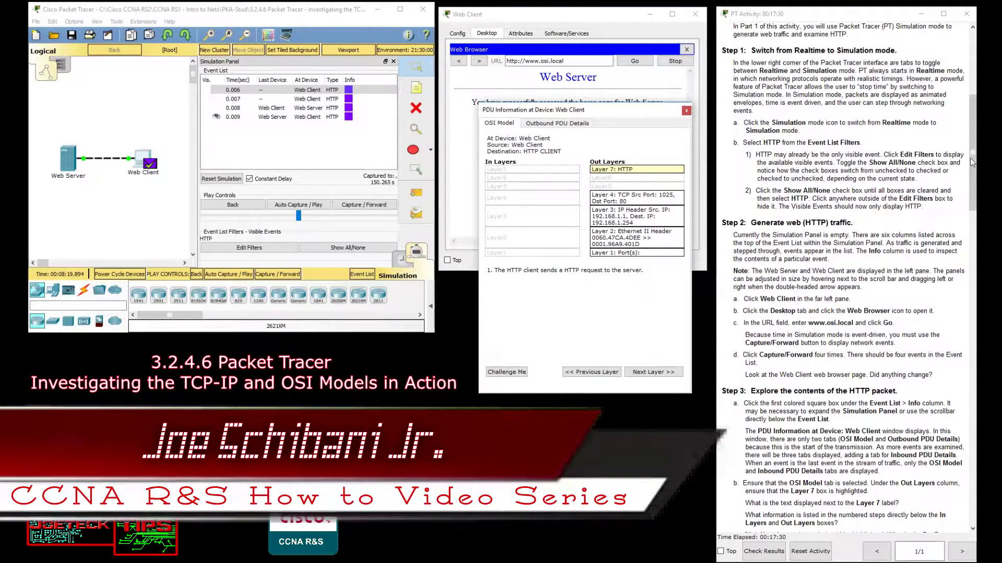
pyautogui.moveTo(971, 152); pyautogui.dragTo(972, 221)
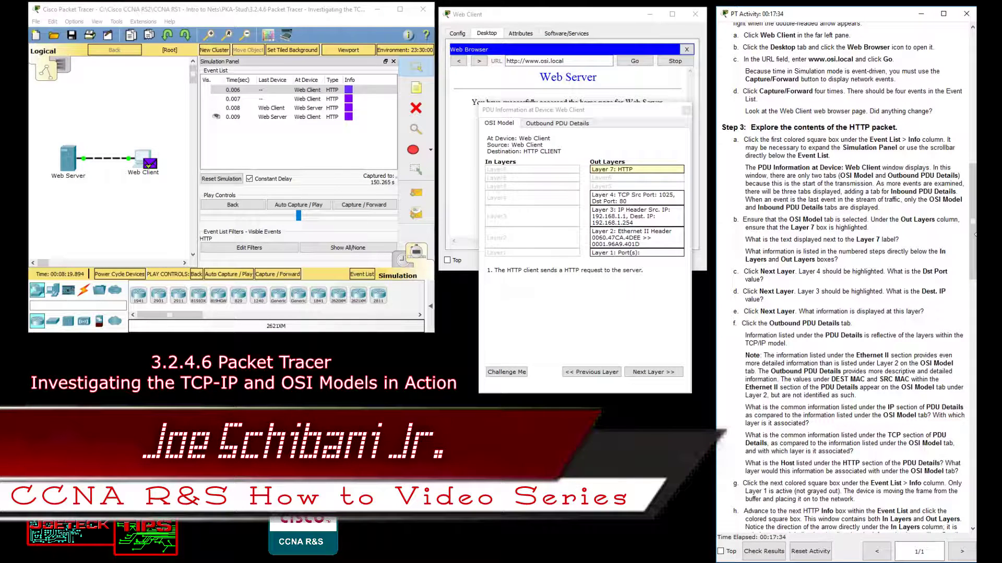